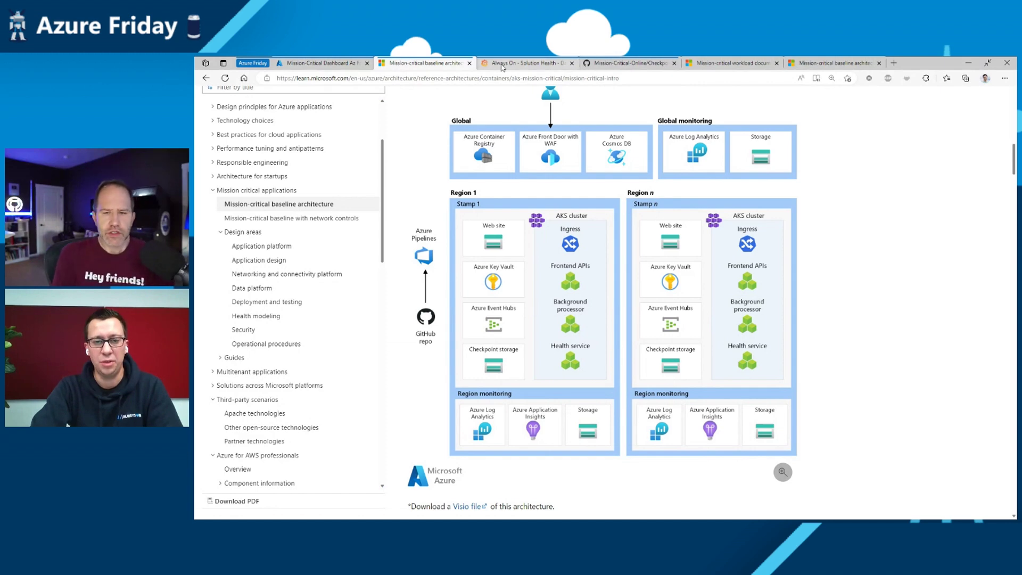
# Bring up the Always On - Solution Health dashboard with its yellow Stamp health tree
pyautogui.click(502, 63)
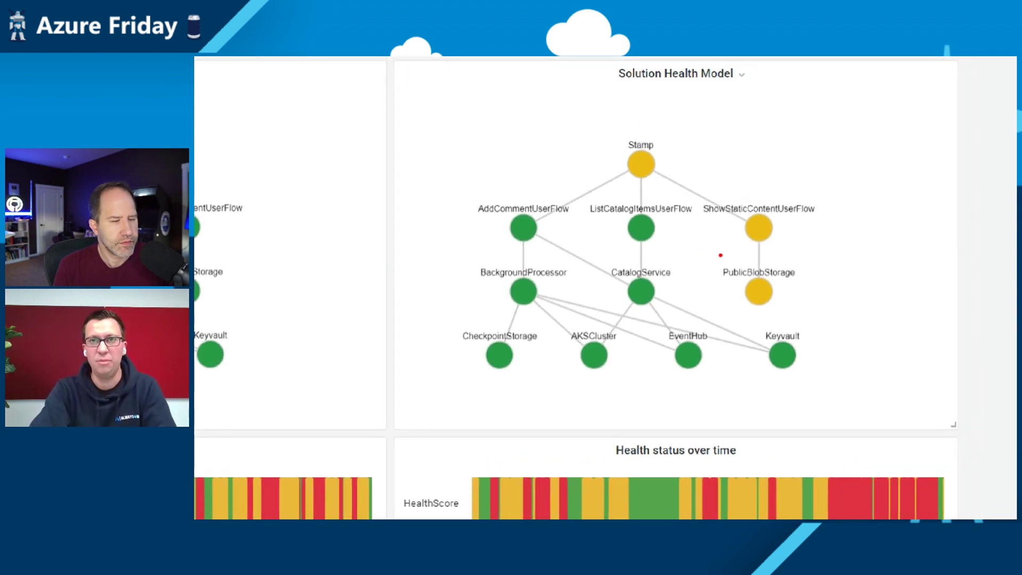
# Mark ShowStaticContentUserFlow, PublicBlobStorage, ListCatalogItemsUserFlow and AddCommentUserFlow in red on the health tree
pyautogui.moveTo(759, 187); pyautogui.dragTo(762, 183)
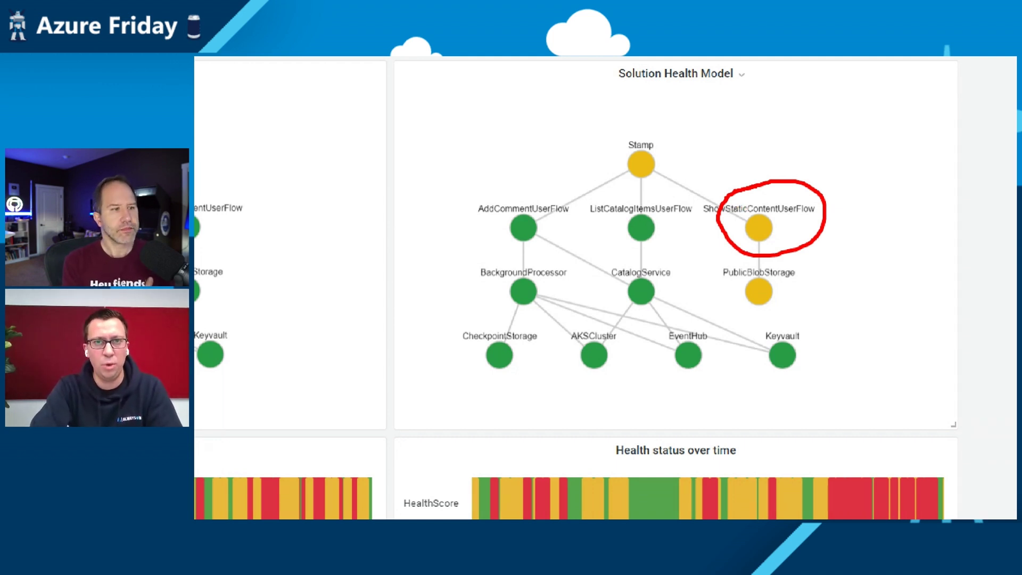
pyautogui.click(734, 255)
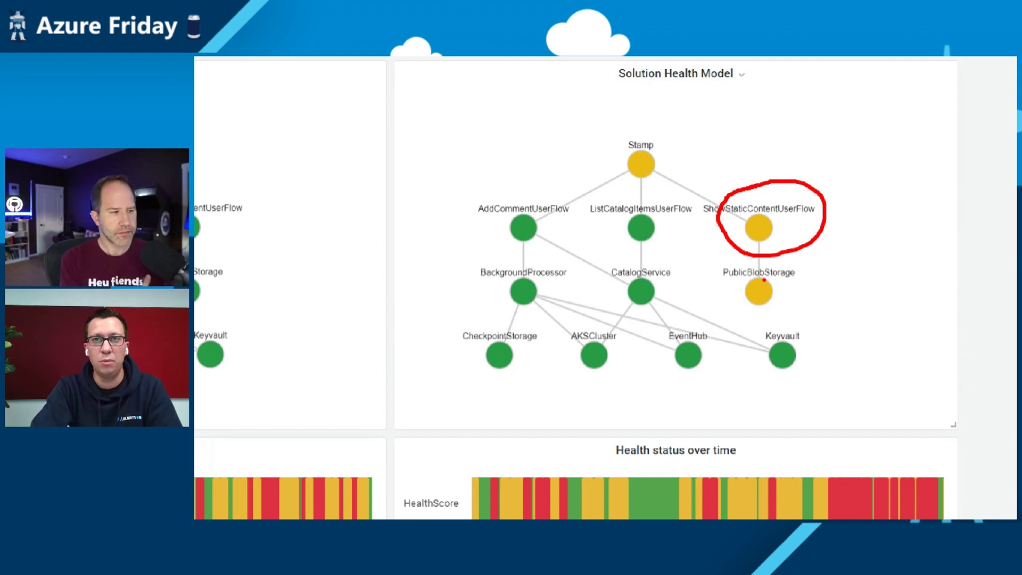
pyautogui.moveTo(762, 278); pyautogui.dragTo(802, 277)
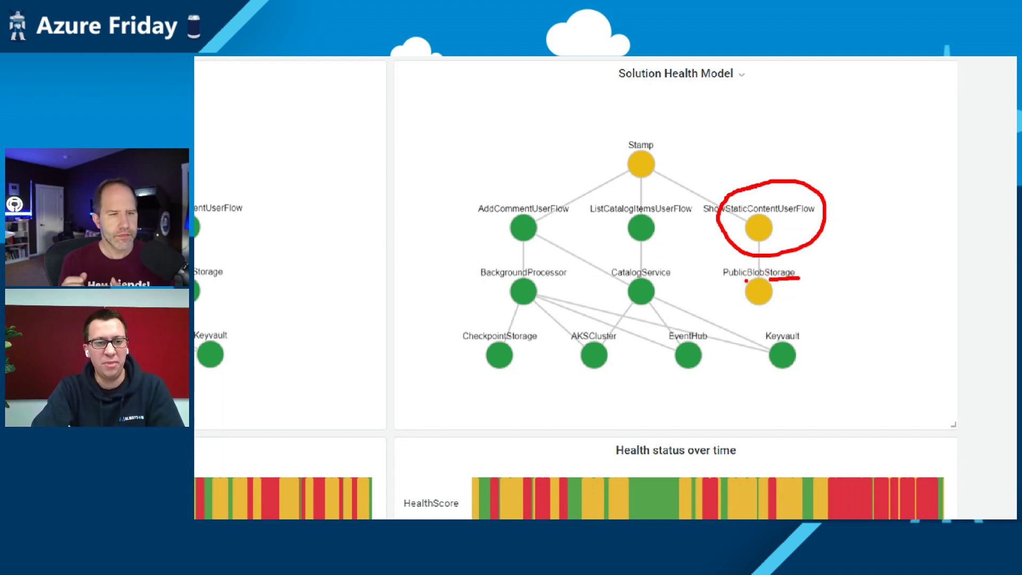
pyautogui.moveTo(612, 200)
pyautogui.mouseDown()
pyautogui.moveTo(606, 216)
pyautogui.moveTo(693, 220)
pyautogui.moveTo(609, 203)
pyautogui.mouseUp()
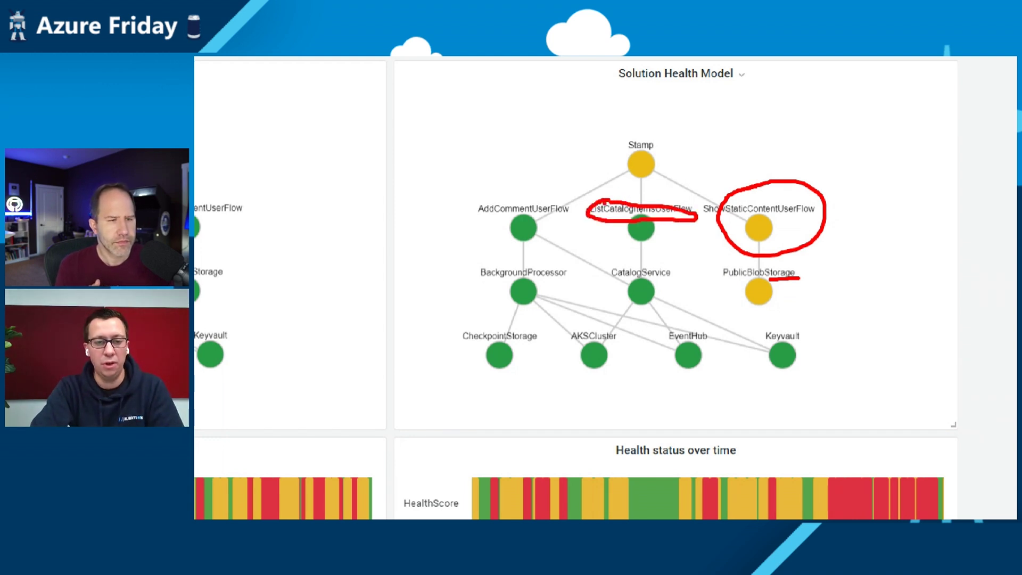
pyautogui.moveTo(512, 193)
pyautogui.mouseDown()
pyautogui.moveTo(459, 199)
pyautogui.moveTo(527, 222)
pyautogui.moveTo(528, 190)
pyautogui.moveTo(493, 190)
pyautogui.mouseUp()
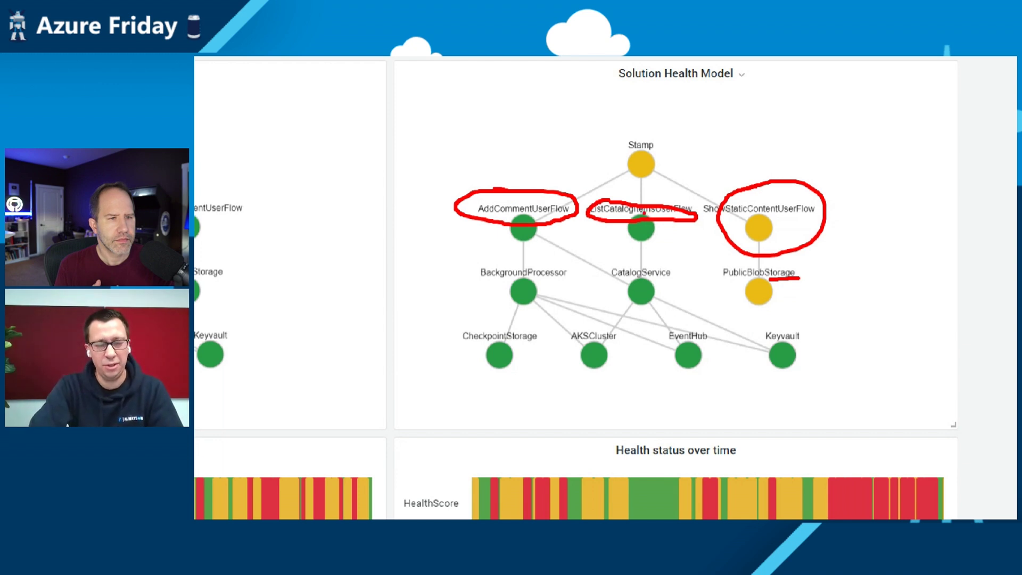
pyautogui.click(634, 165)
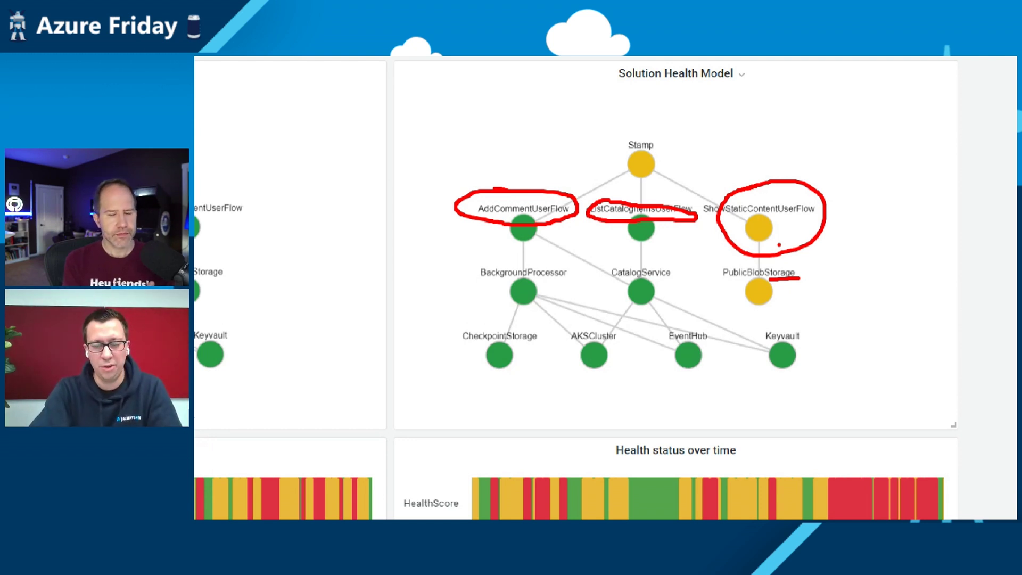
# Clear the red annotations to reveal both stamps' health trees and Metric Anomalies tables
pyautogui.press('Escape')
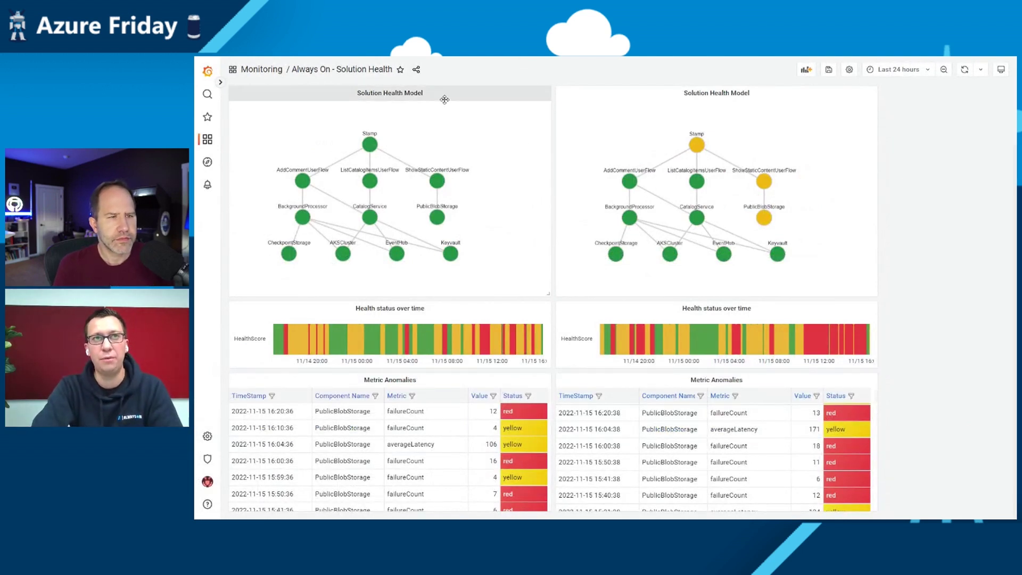
pyautogui.scroll(3, 431, 130)
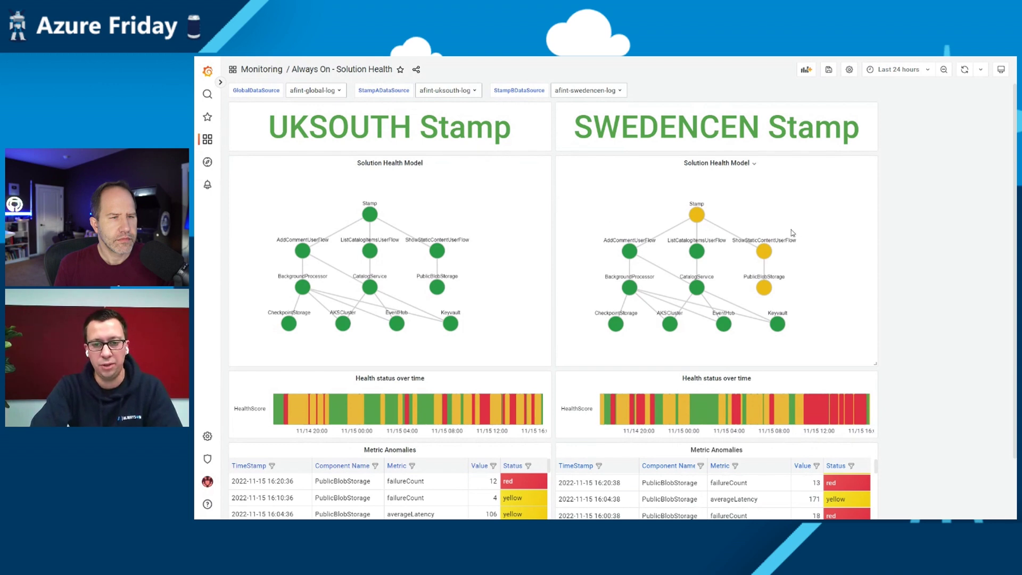
pyautogui.scroll(-2, 790, 247)
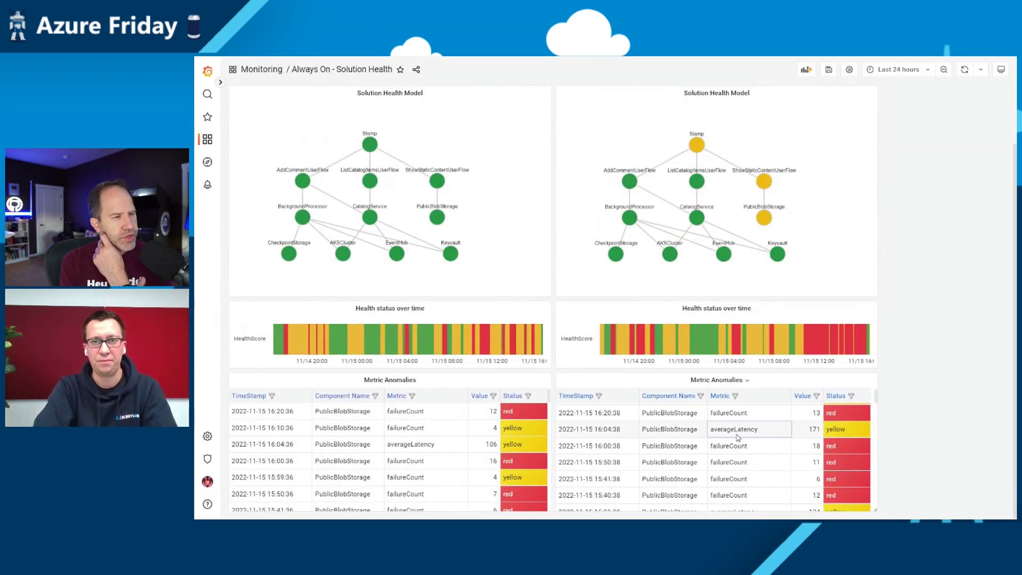
pyautogui.scroll(-1, 737, 436)
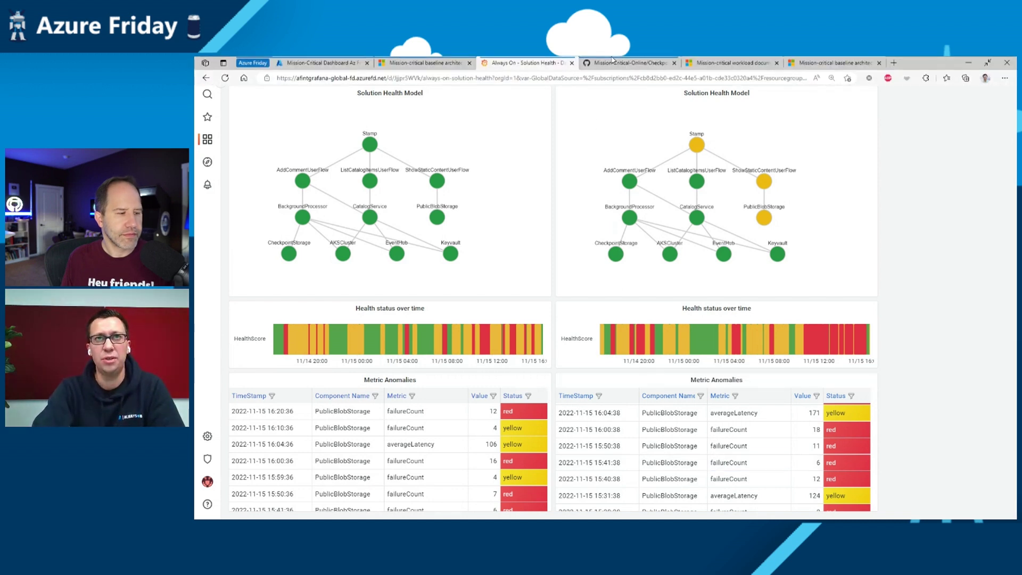
# Show the 44-line CheckpointStorageHealthStatus.kql query on GitHub with its latency and failure thresholds
pyautogui.click(614, 62)
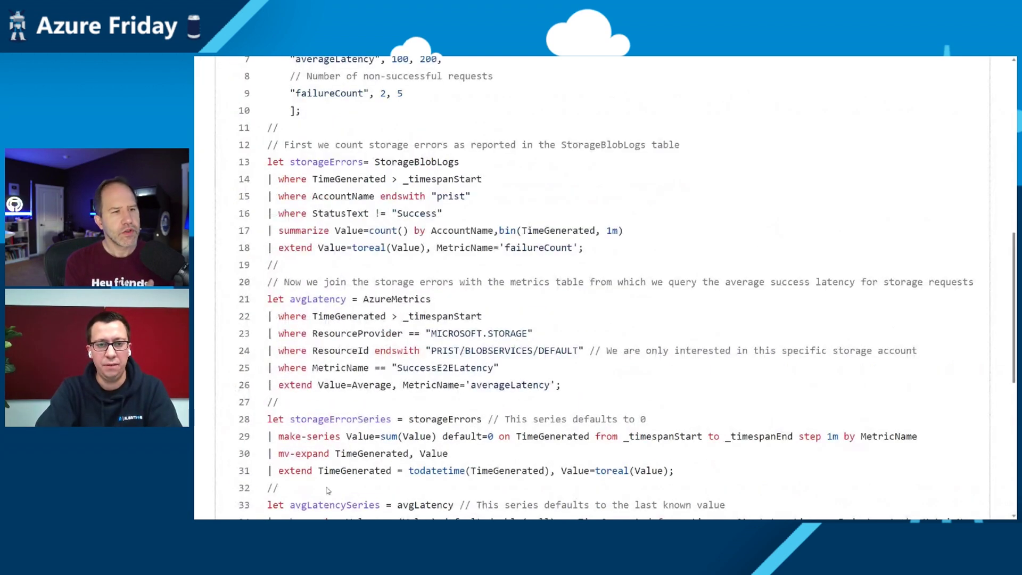
pyautogui.scroll(3, 336, 447)
pyautogui.scroll(3, 335, 364)
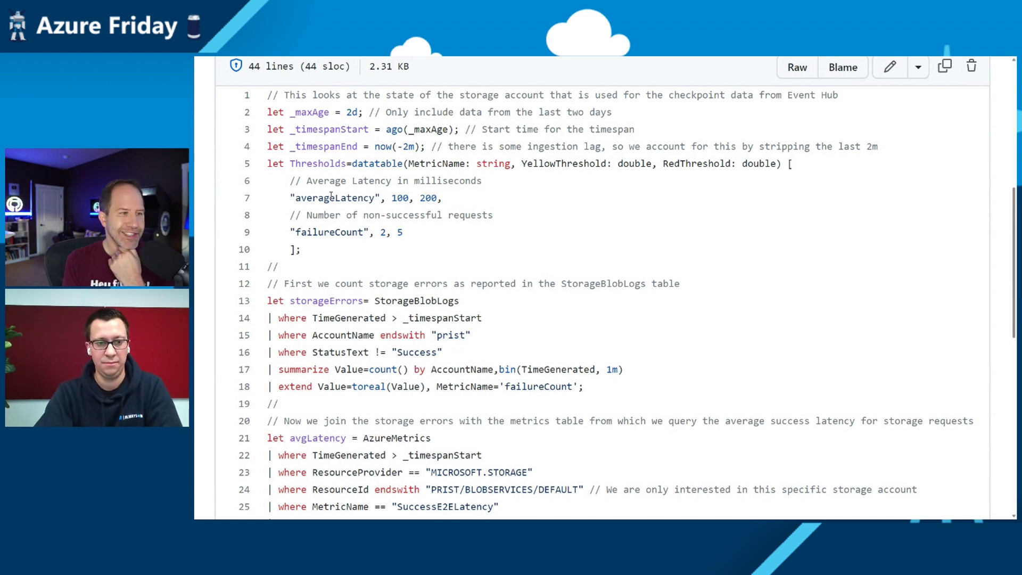
pyautogui.scroll(2, 329, 196)
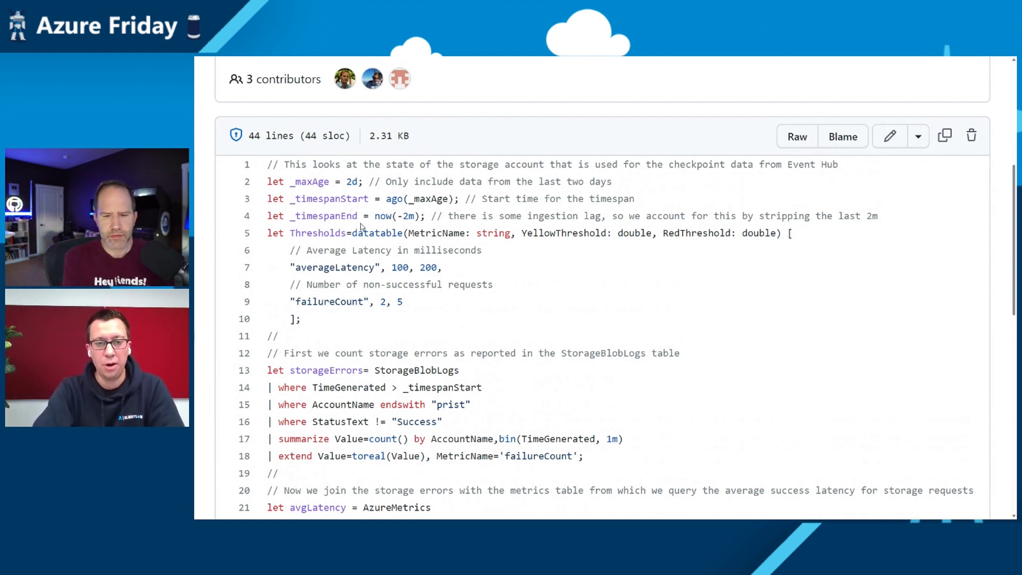
pyautogui.scroll(3, 362, 228)
pyautogui.scroll(3, 376, 267)
pyautogui.scroll(2, 377, 270)
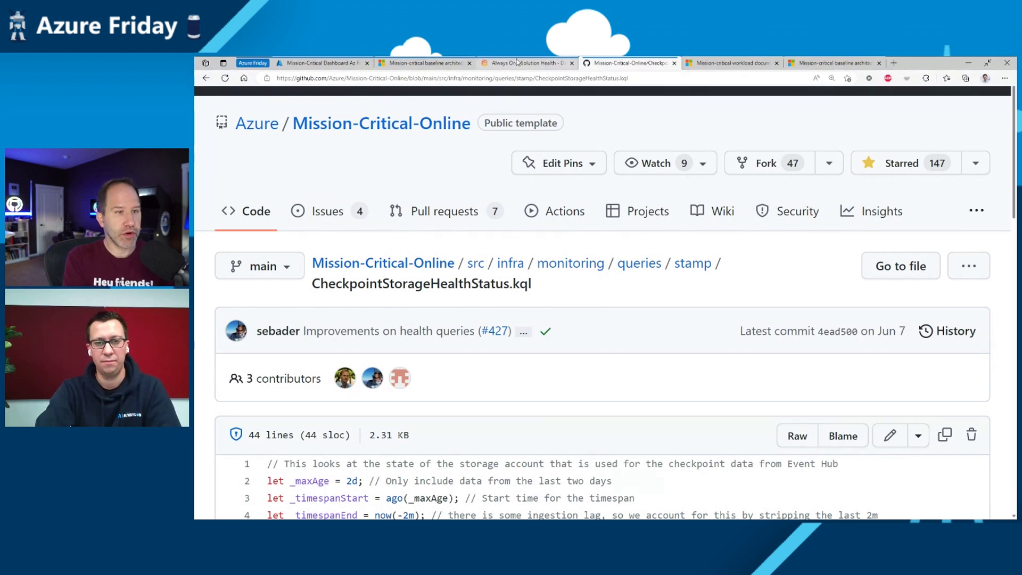
# Go back from GitHub to the Always On - Solution Health dashboard in Grafana
pyautogui.click(520, 63)
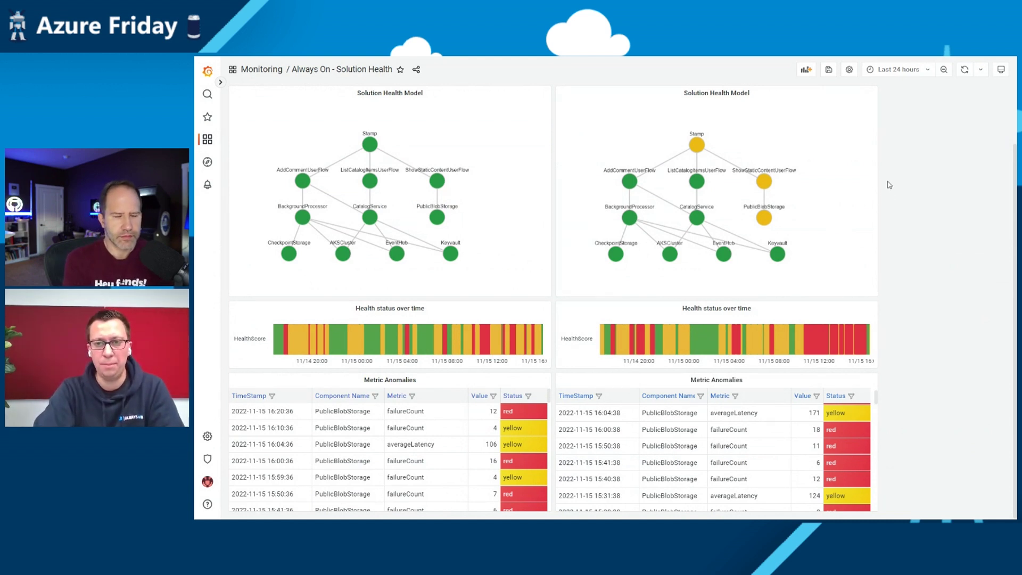
# Show the dashboard's auto-refresh interval choices, from 5 seconds to 1 day
pyautogui.click(981, 71)
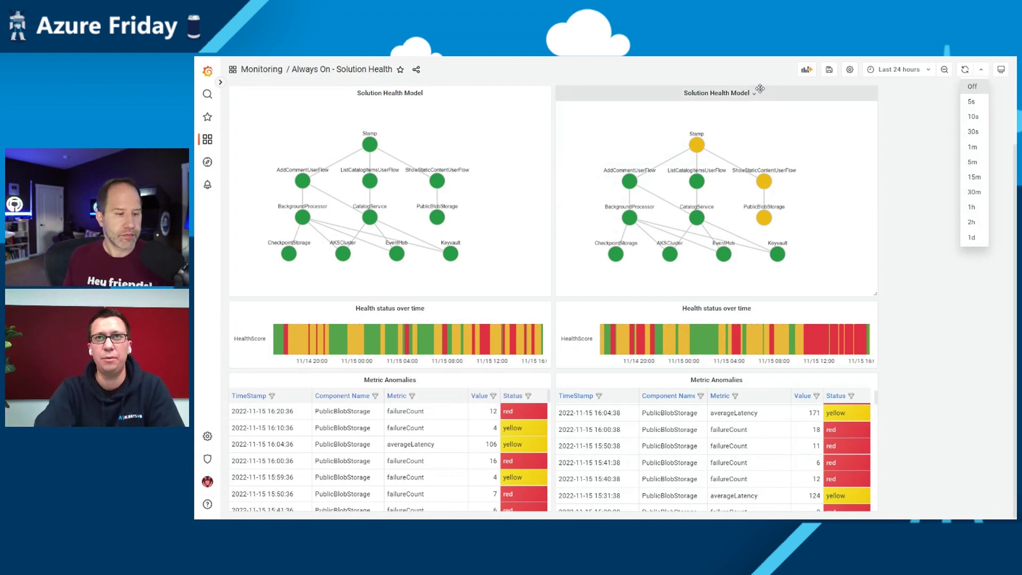
pyautogui.moveTo(716, 309)
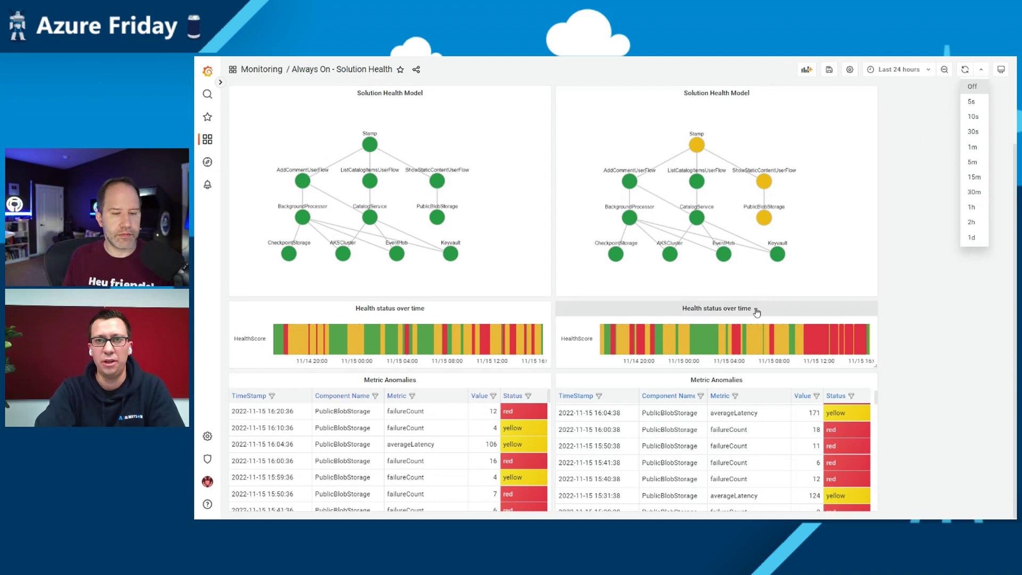
# Inspect the StampHealthScore KQL query behind the Health status over time panel, then close the inspector
pyautogui.click(756, 309)
pyautogui.moveTo(732, 380)
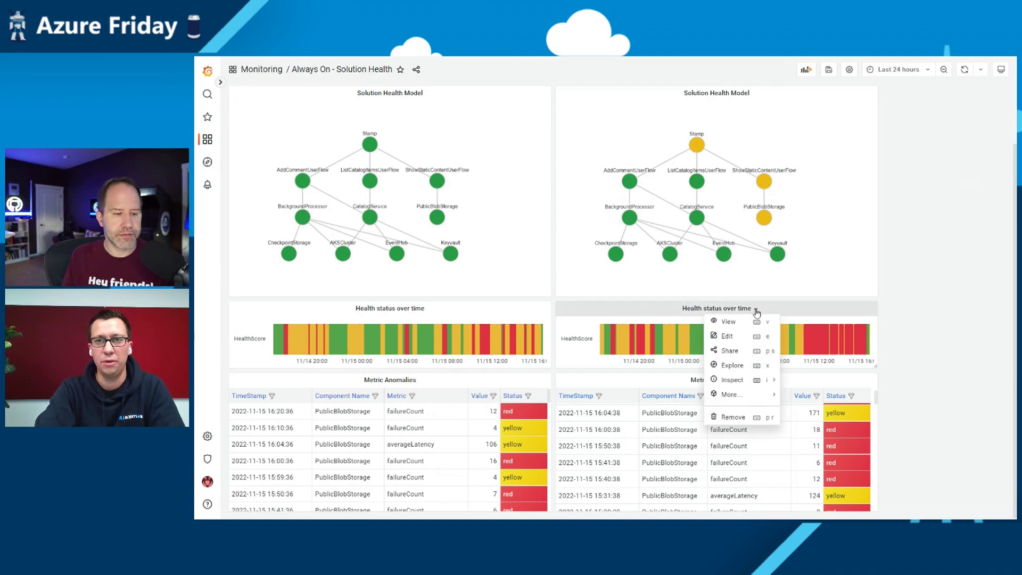
pyautogui.click(733, 380)
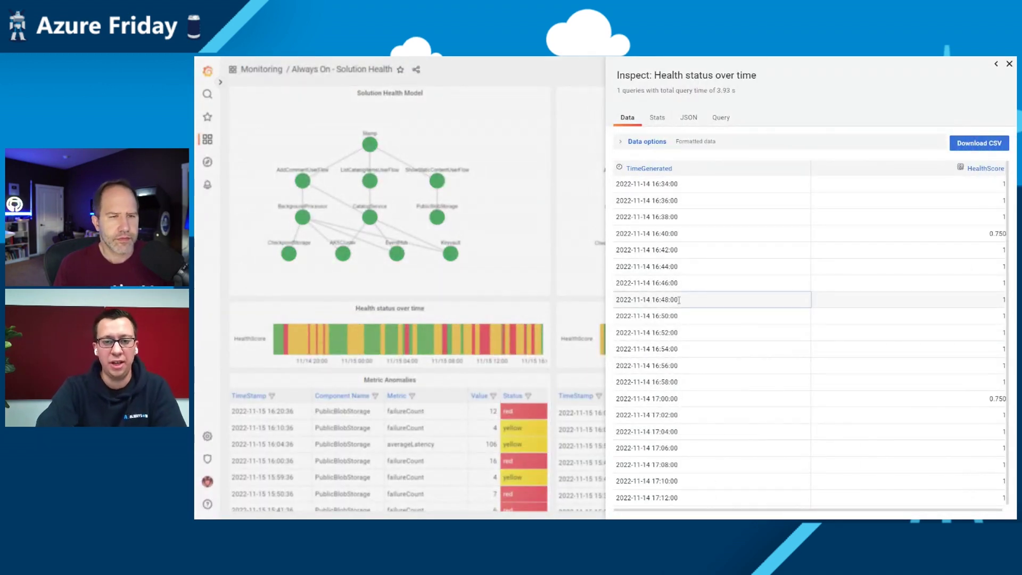
pyautogui.click(720, 118)
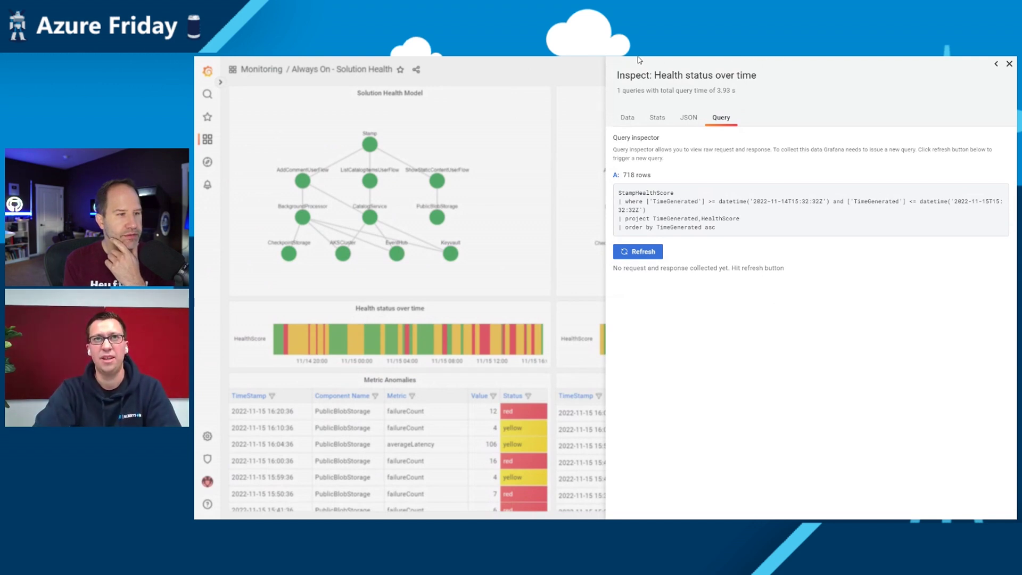
pyautogui.click(590, 119)
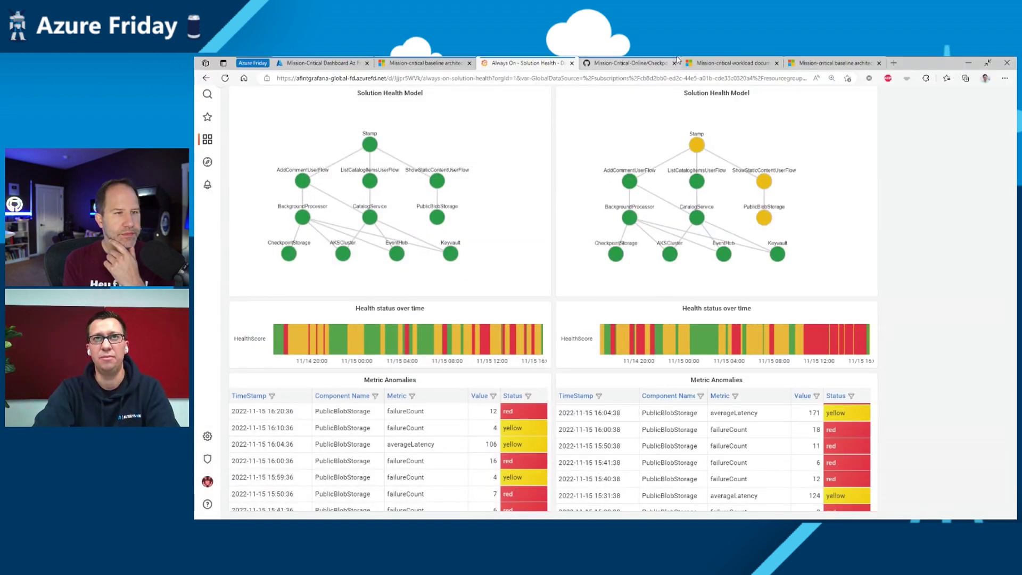
# Show the Mission-critical workload docs full screen and circle Health modeling in the sidebar
pyautogui.click(719, 63)
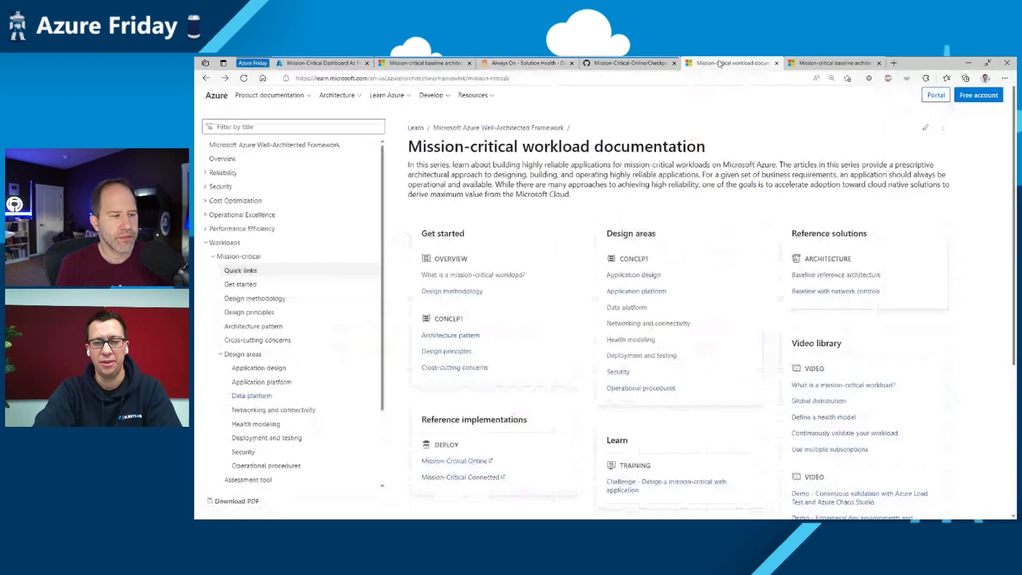
pyautogui.press('F11')
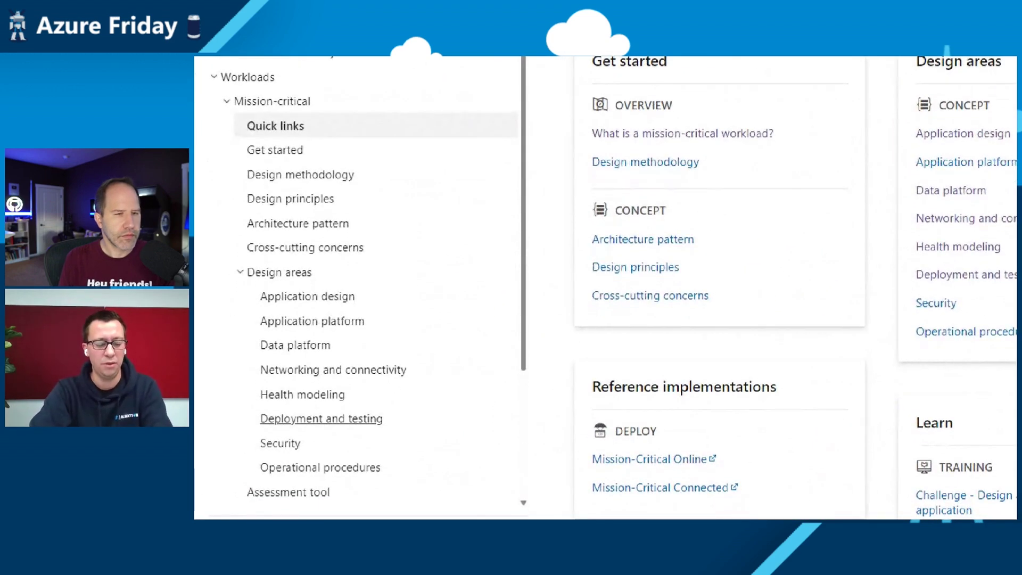
pyautogui.moveTo(302, 373); pyautogui.dragTo(288, 367)
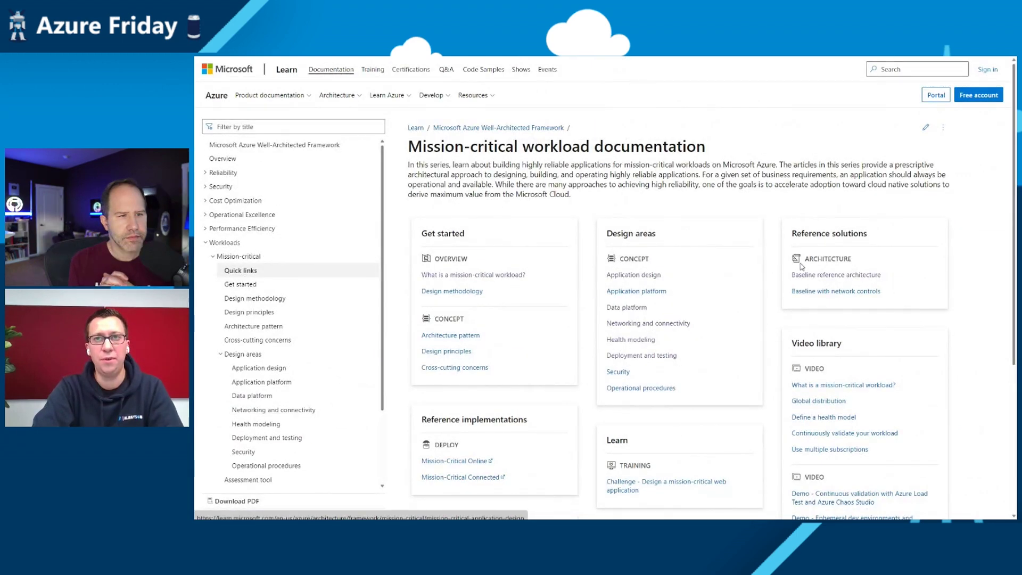
# Open the Mission-critical baseline architecture on Azure article from the Baseline reference architecture link
pyautogui.click(820, 277)
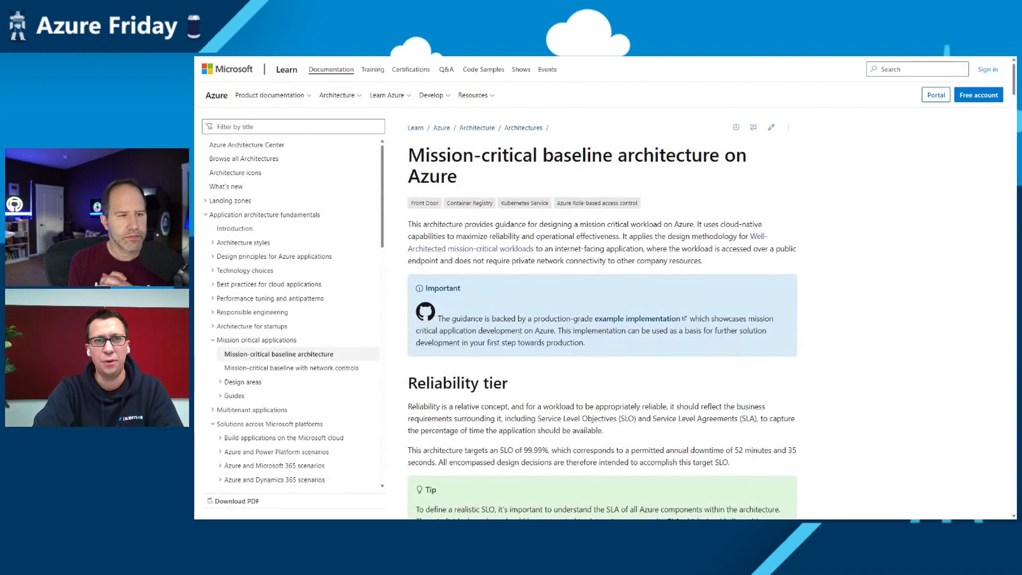
pyautogui.scroll(-3, 685, 209)
pyautogui.scroll(-3, 686, 209)
pyautogui.scroll(-4, 685, 210)
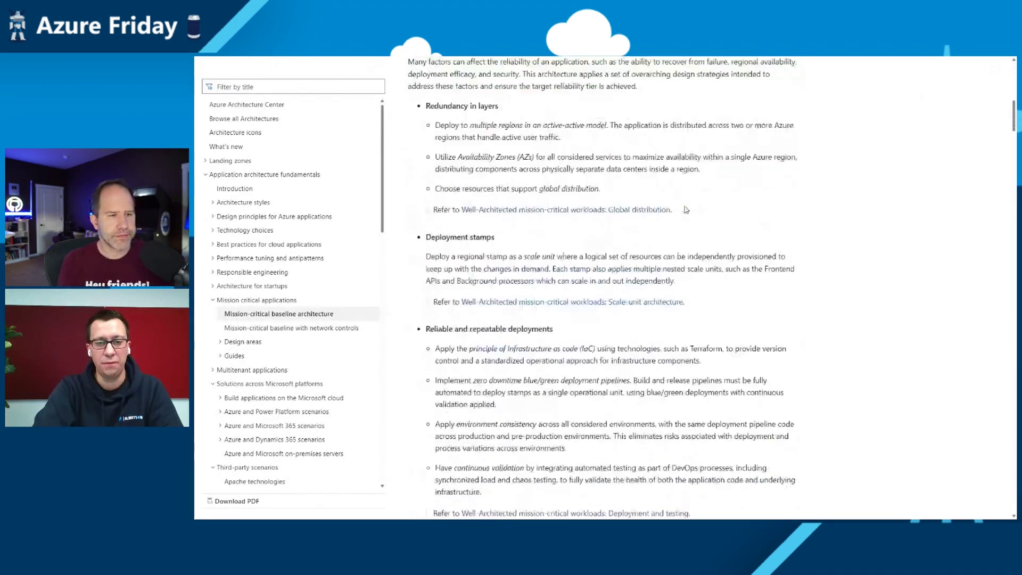
pyautogui.scroll(-4, 686, 209)
pyautogui.scroll(-4, 686, 210)
pyautogui.scroll(-4, 685, 210)
pyautogui.scroll(-3, 686, 210)
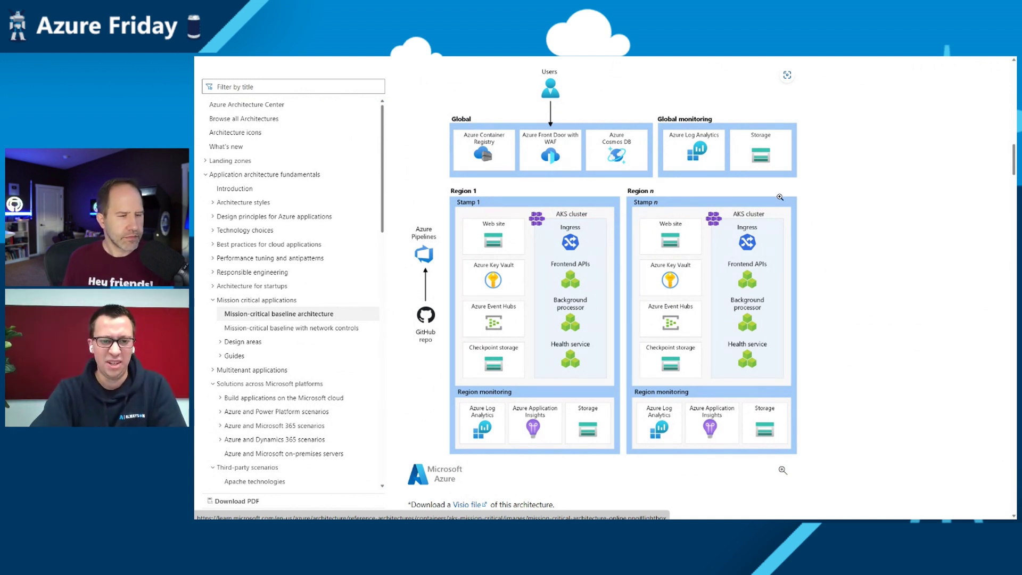
pyautogui.scroll(4, 779, 207)
pyautogui.scroll(4, 779, 208)
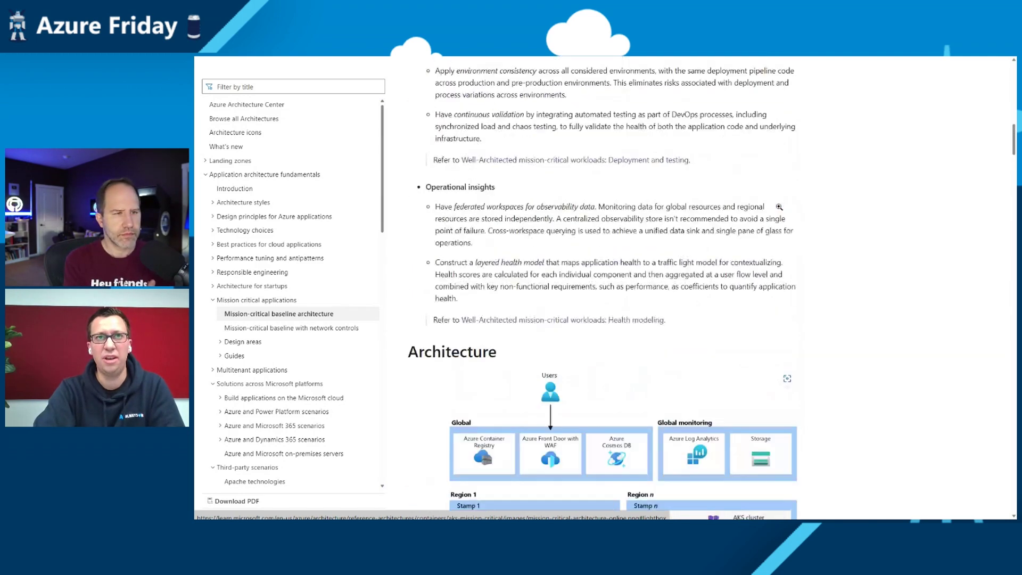
pyautogui.scroll(4, 779, 208)
pyautogui.scroll(4, 776, 215)
pyautogui.scroll(5, 777, 217)
pyautogui.scroll(5, 777, 217)
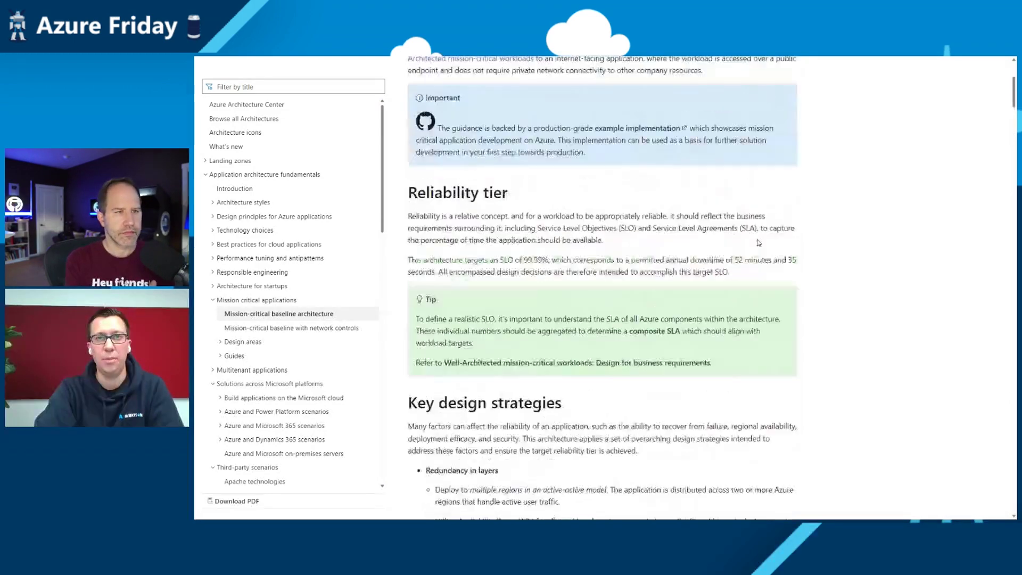
pyautogui.scroll(5, 776, 218)
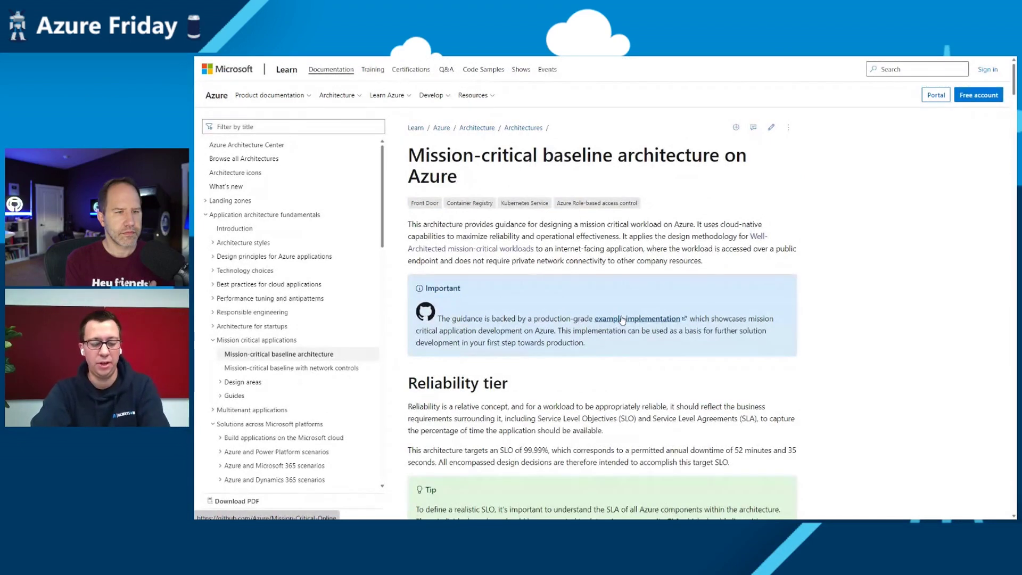